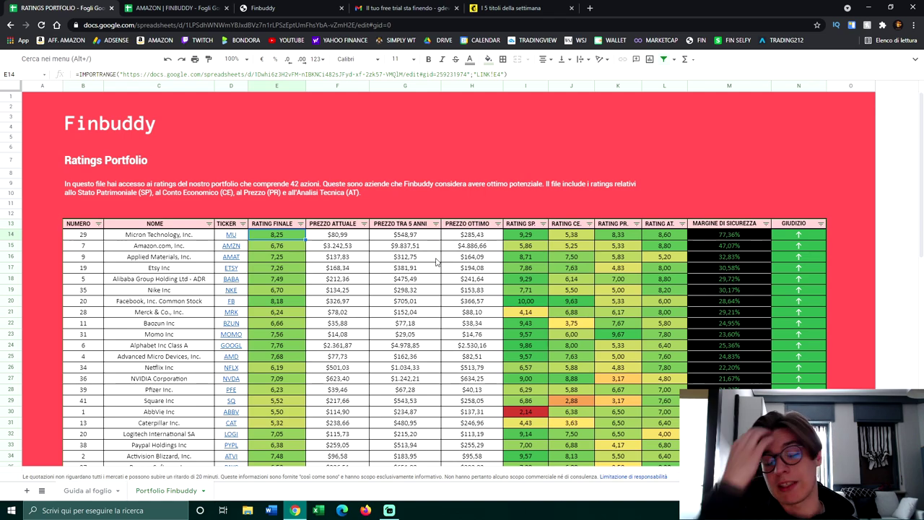
Review the stock data, balance sheet, income statement and yearly summary in the Amazon valuation spreadsheet.
left_click(176, 8)
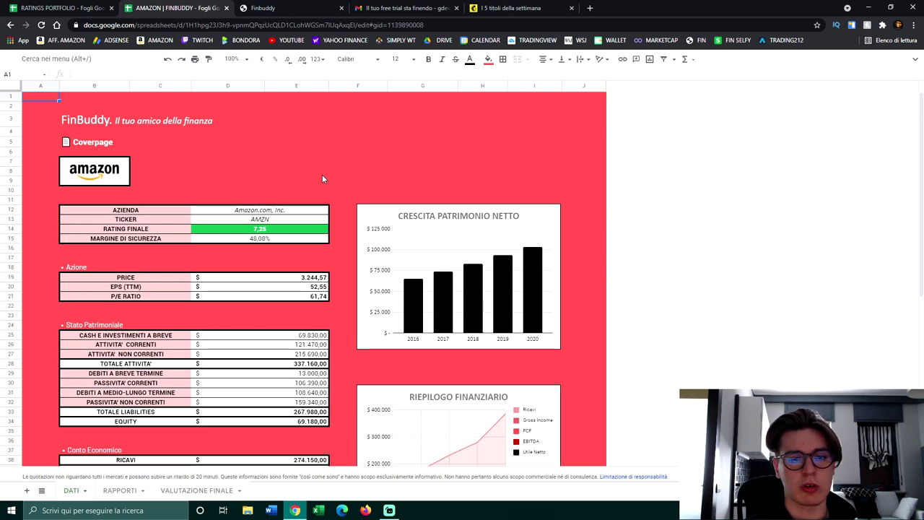
scroll(333, 202, "down", 3)
scroll(333, 203, "down", 3)
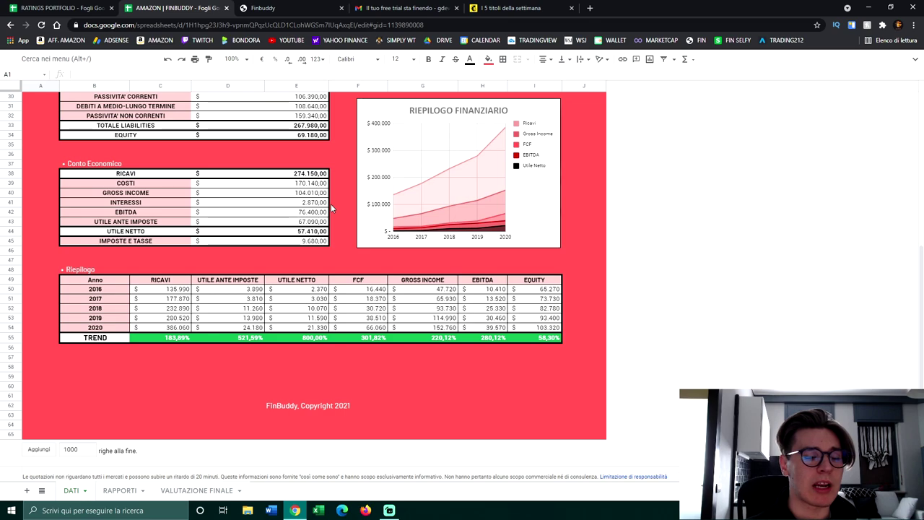
Look over the free-trial email, and check the valuation subscription prices on the Finbuddy store's Prodotti page.
left_click(401, 8)
scroll(425, 199, "up", 5)
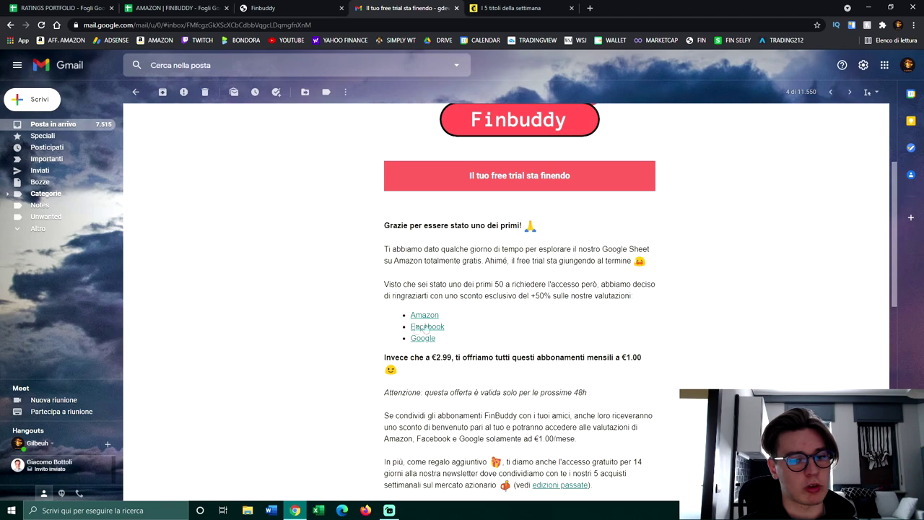
left_click(280, 5)
left_click(441, 73)
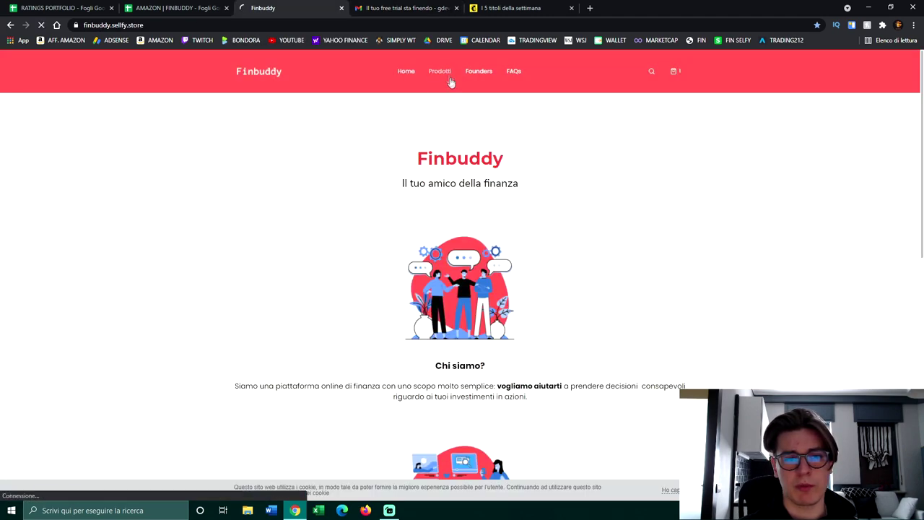
scroll(354, 257, "down", 2)
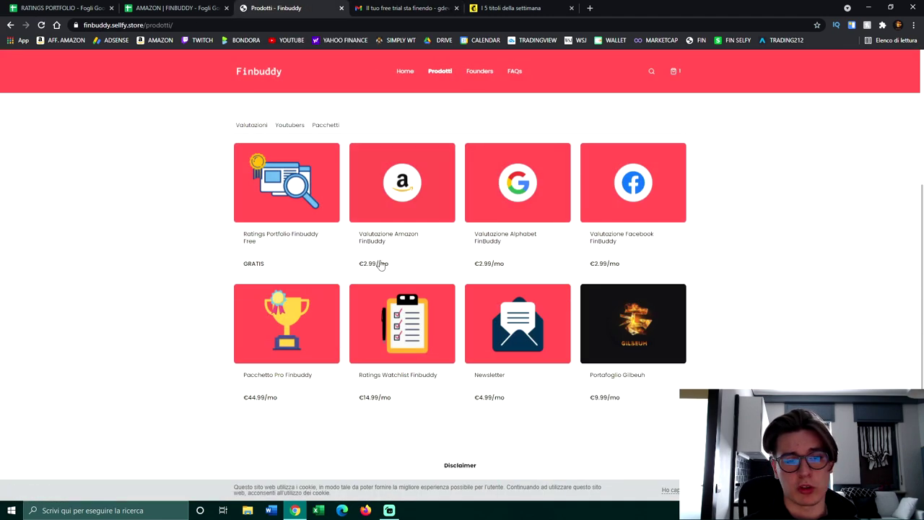
Return to the free-trial email in Gmail and read the discount offer for the first 50 subscribers and the newsletter gift.
left_click(404, 8)
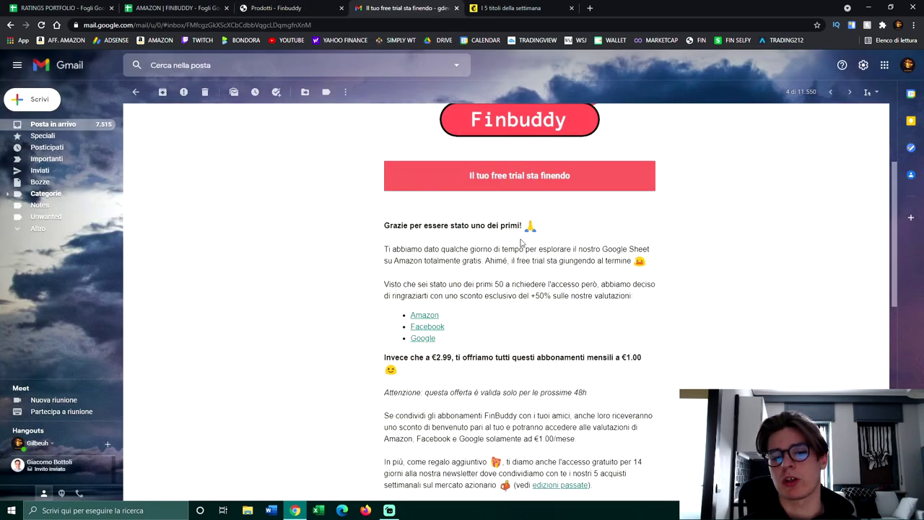
scroll(517, 243, "down", 1)
left_click_drag(484, 205, 511, 205)
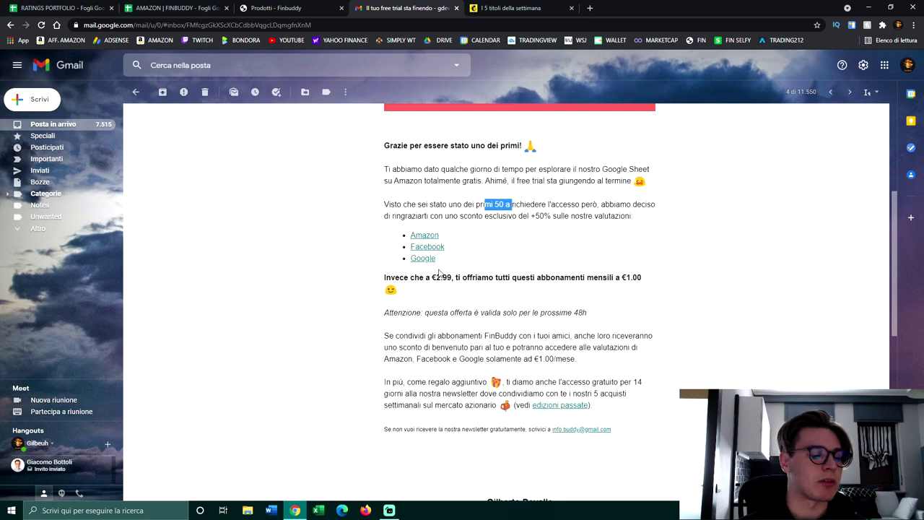
left_click(620, 215)
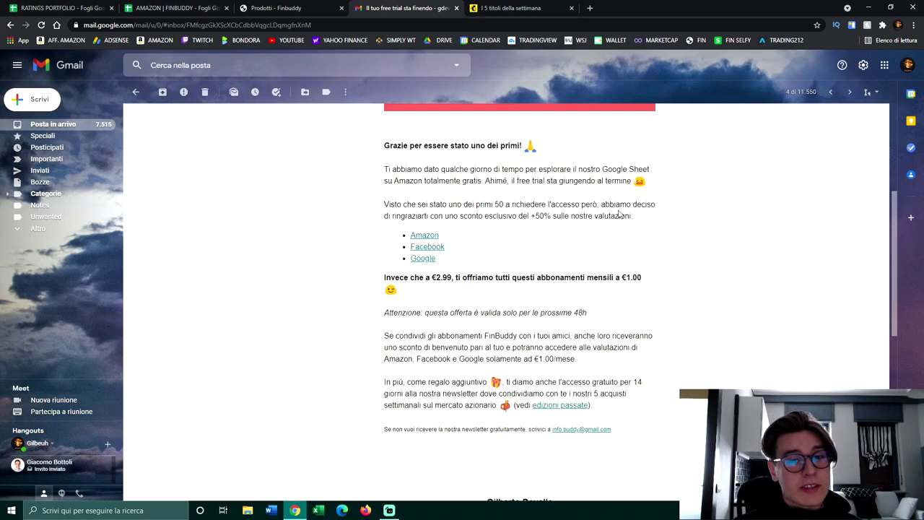
scroll(619, 217, "down", 3)
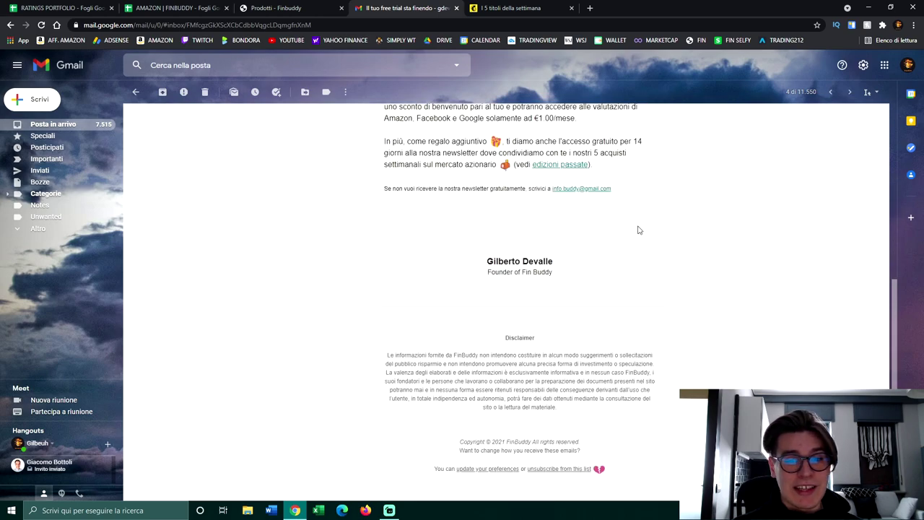
scroll(660, 254, "up", 1)
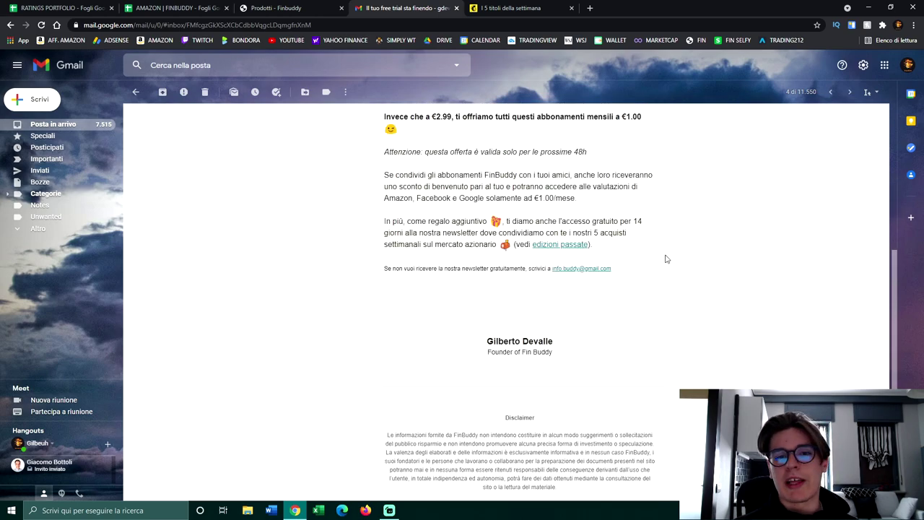
Read through the five weekly stock picks in the "I 5 titoli della settimana" newsletter.
key("ctrl+Tab")
scroll(501, 186, "up", 4)
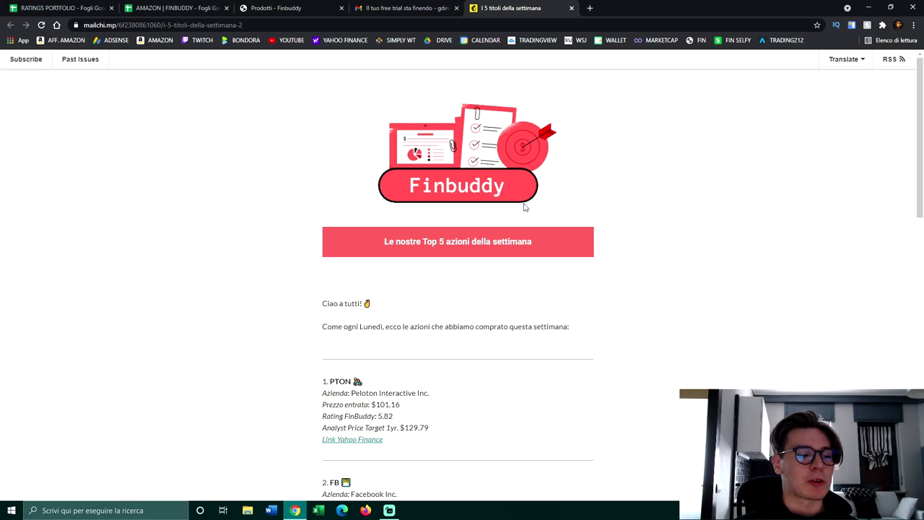
scroll(520, 289, "down", 5)
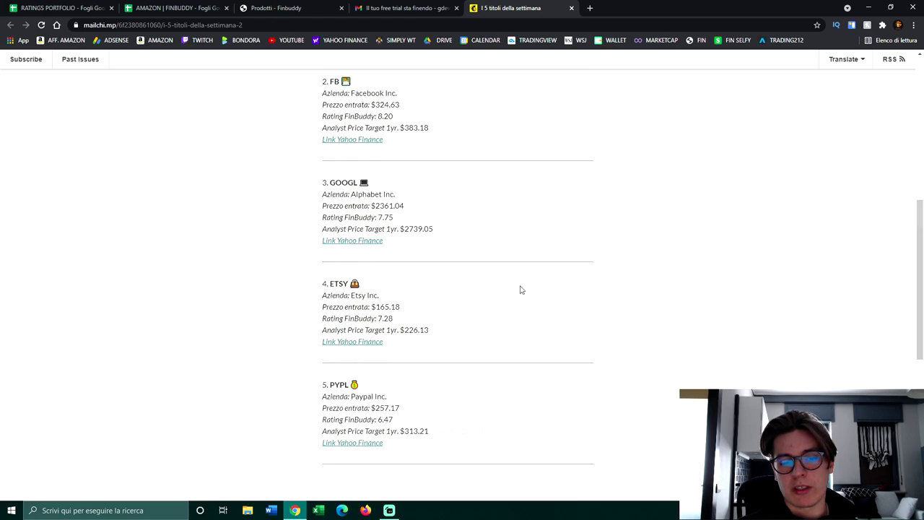
scroll(520, 289, "down", 2)
scroll(622, 330, "up", 6)
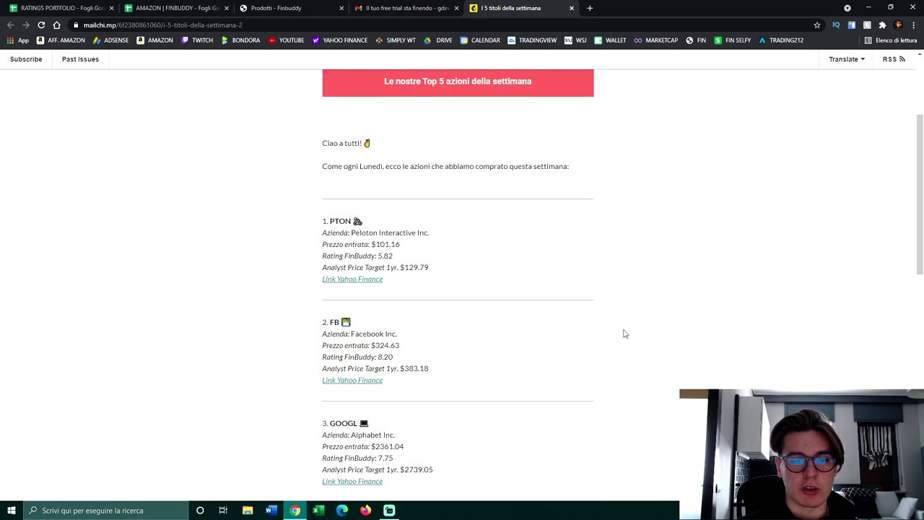
Return to the Ratings Portfolio spreadsheet and examine the Micron Technology row, including its GIUDIZIO formula.
key("ctrl+Tab")
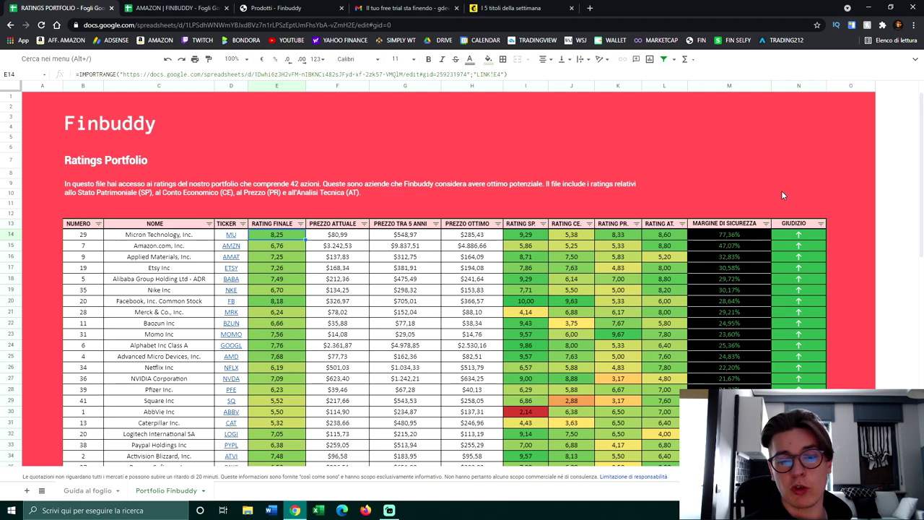
scroll(745, 230, "down", 1)
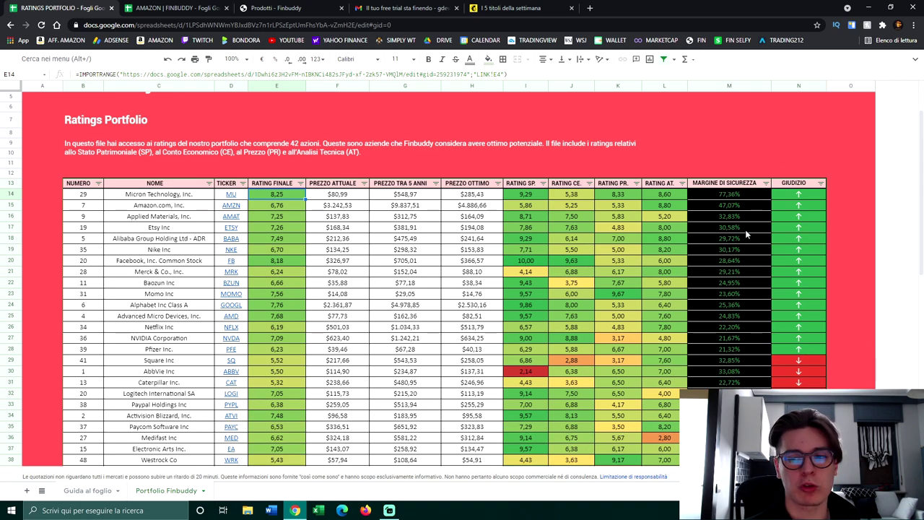
scroll(746, 233, "down", 1)
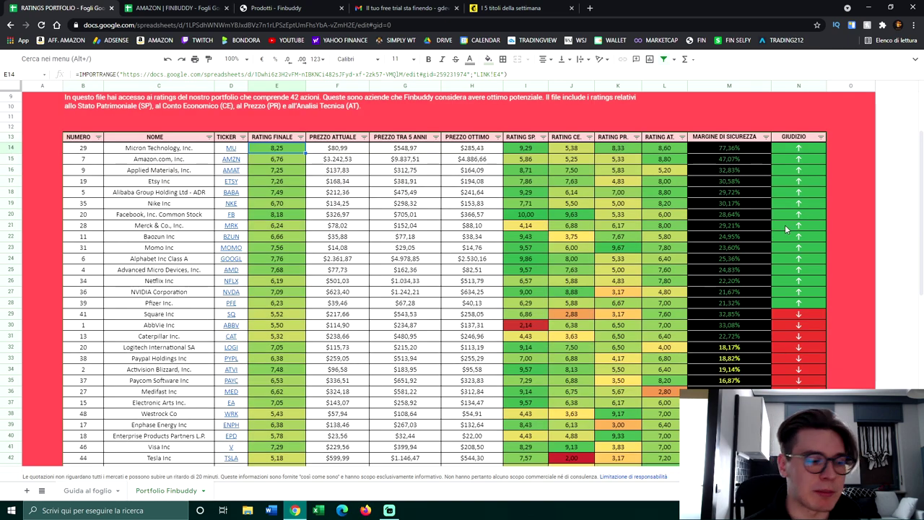
left_click(13, 148)
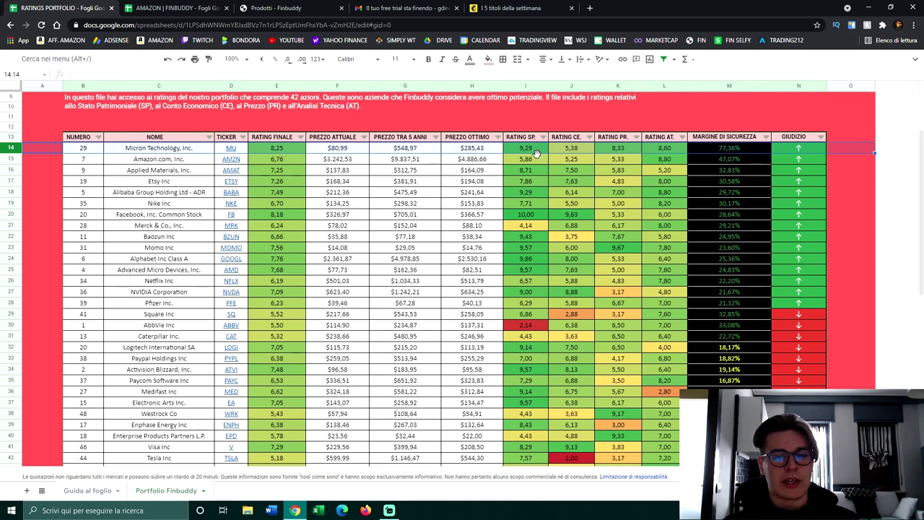
left_click(810, 151)
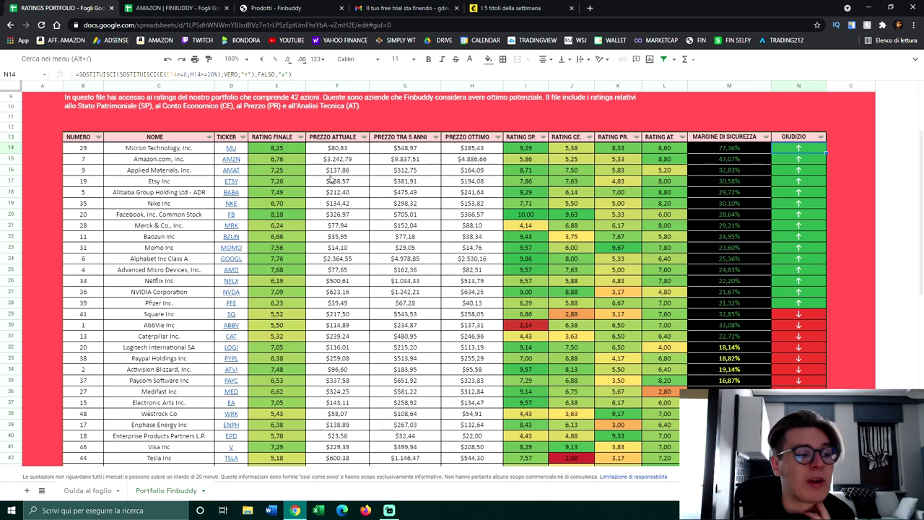
Examine the Amazon, Applied Materials, Etsy, Alibaba and Nike rows of the ratings table one after another.
left_click(8, 159)
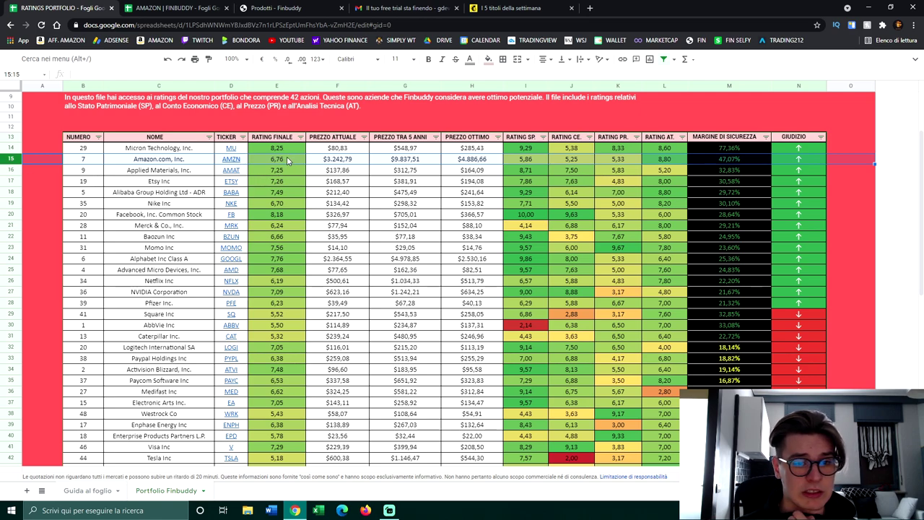
left_click(436, 161)
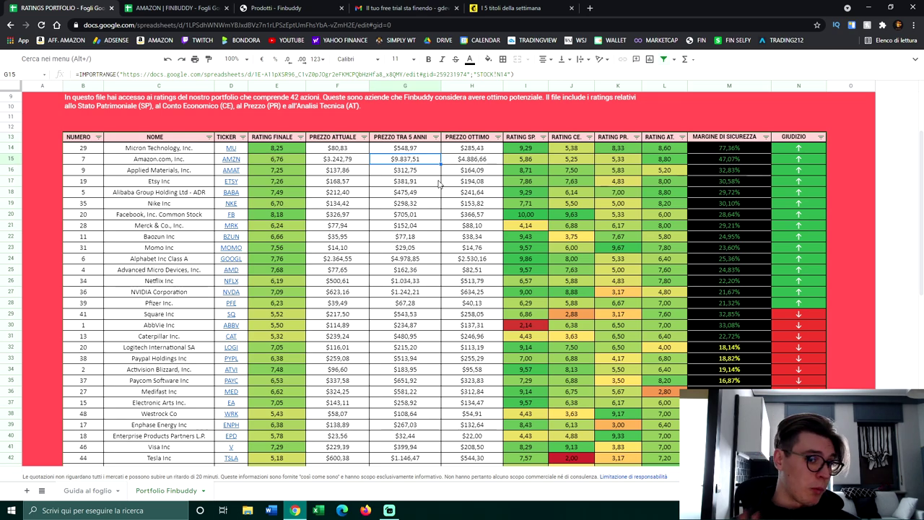
left_click(13, 170)
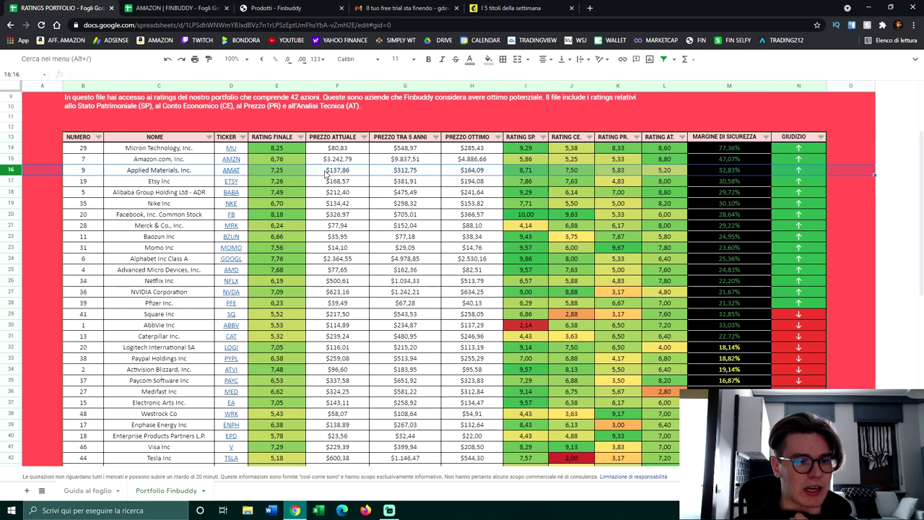
left_click(11, 181)
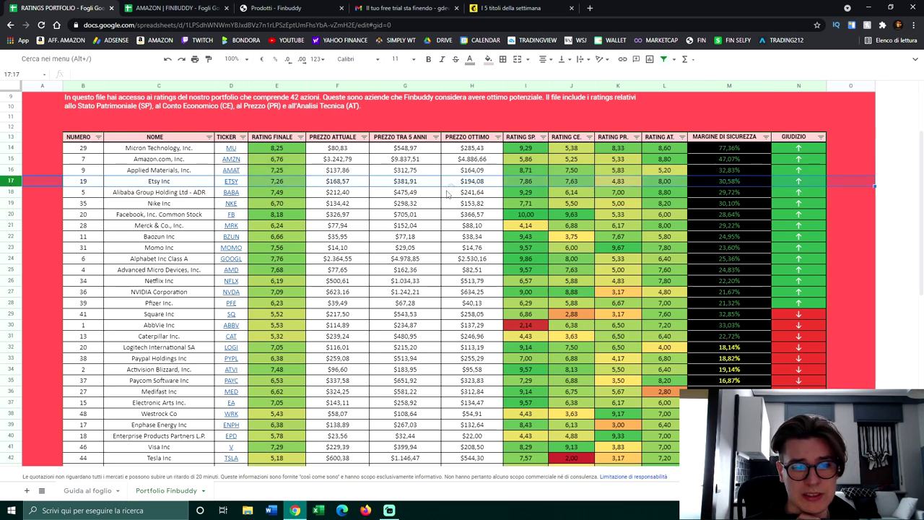
left_click(10, 192)
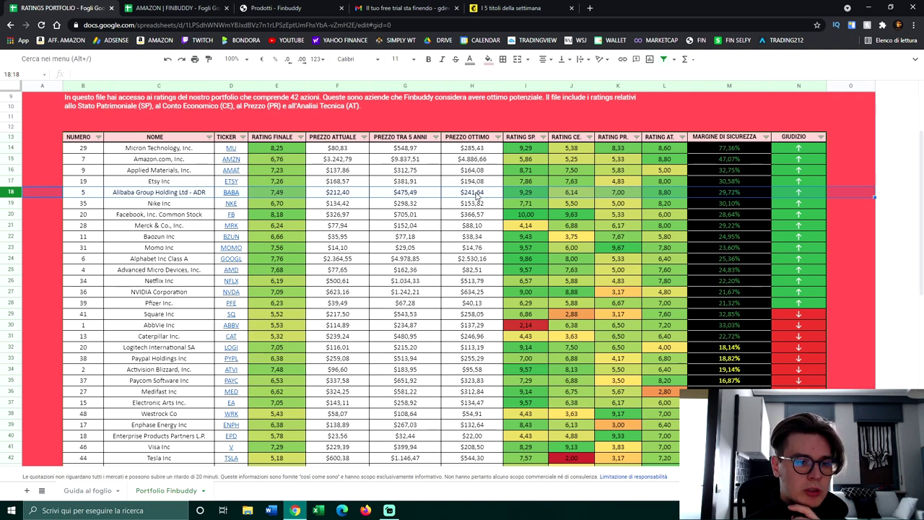
left_click(10, 202)
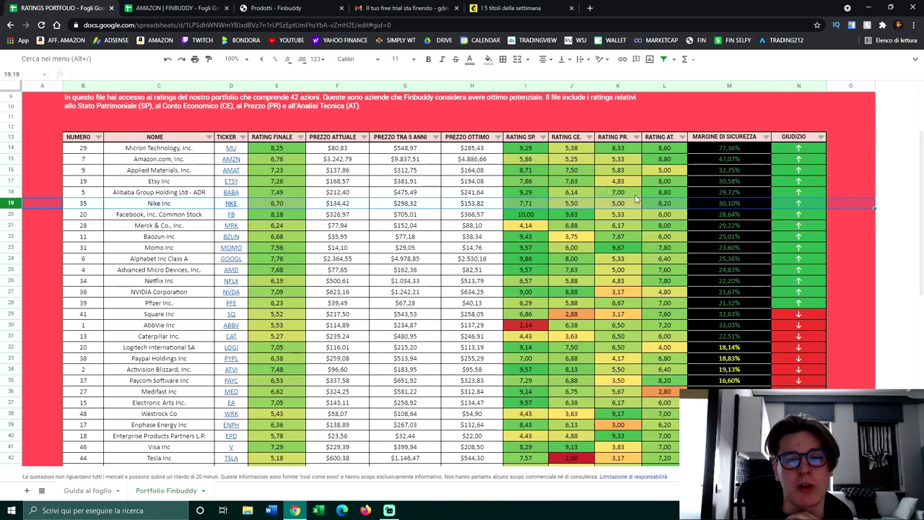
Sort the ratings table in descending order by RATING SP., followed by RATING CE.
left_click(543, 138)
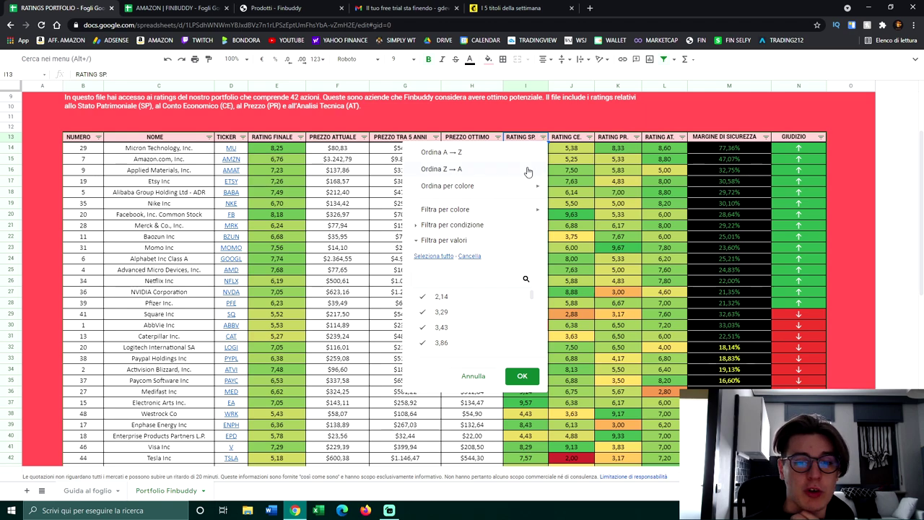
left_click(528, 171)
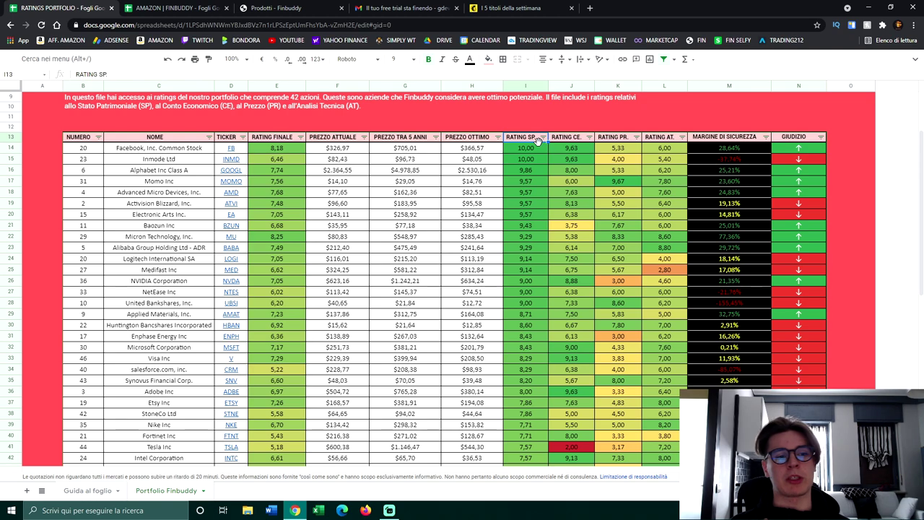
left_click(589, 137)
left_click(574, 170)
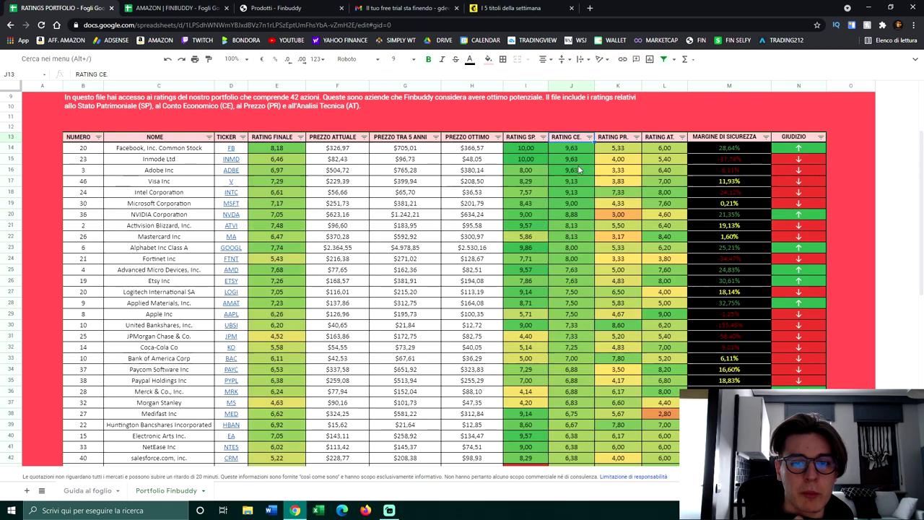
Sort the ratings table by RATING PR. in descending order and review the ranking from best to worst price rating.
left_click(636, 137)
left_click(627, 167)
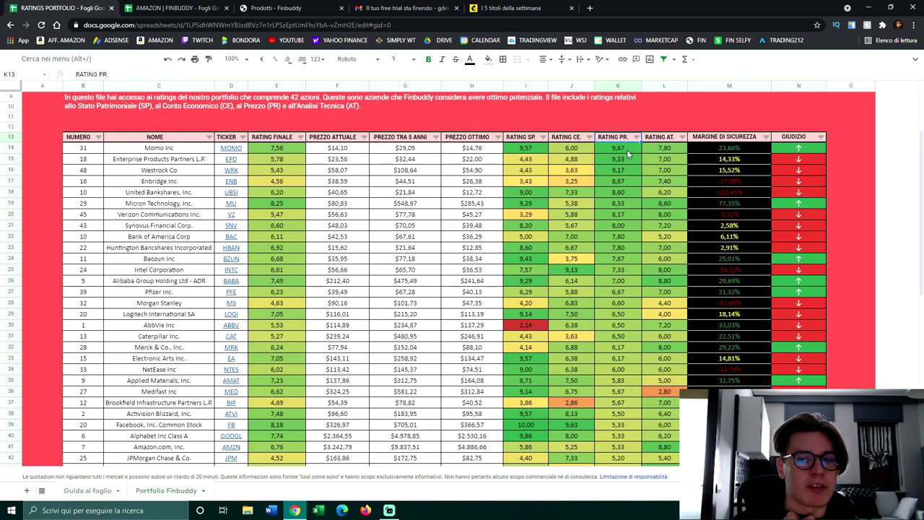
scroll(619, 234, "down", 5)
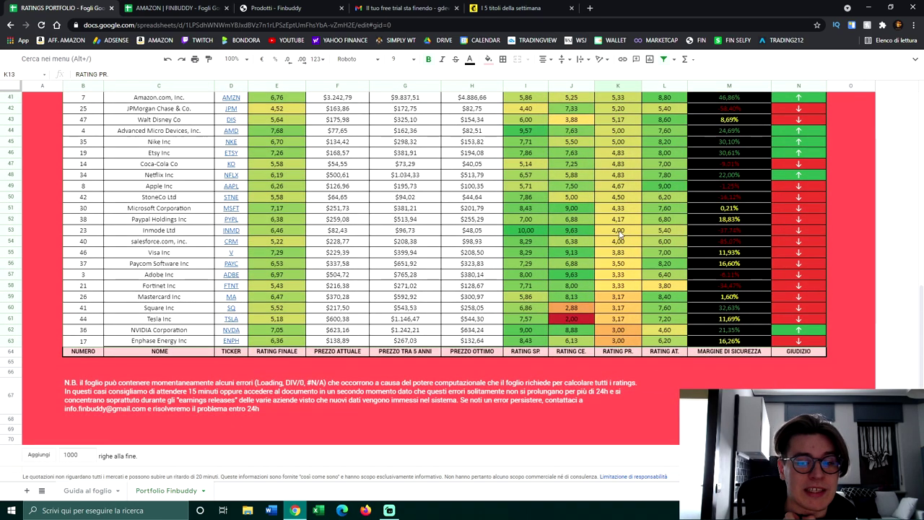
scroll(619, 234, "up", 8)
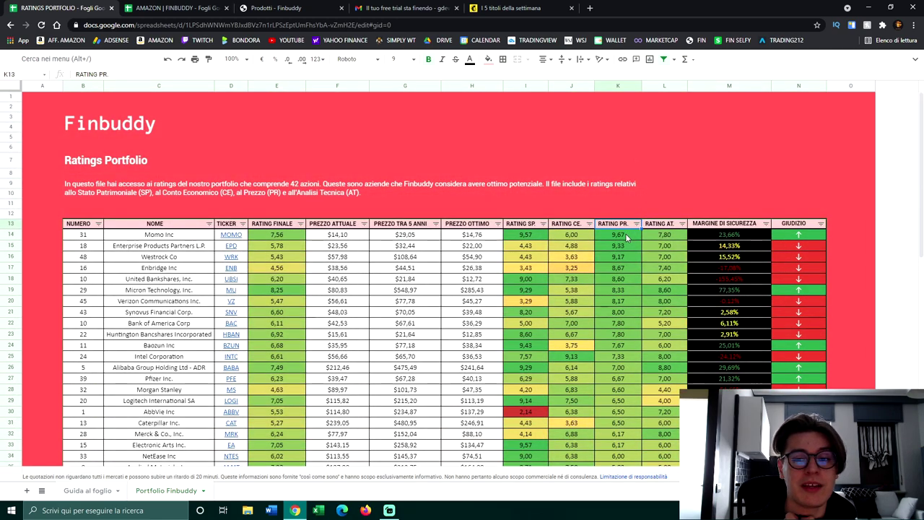
scroll(625, 234, "down", 6)
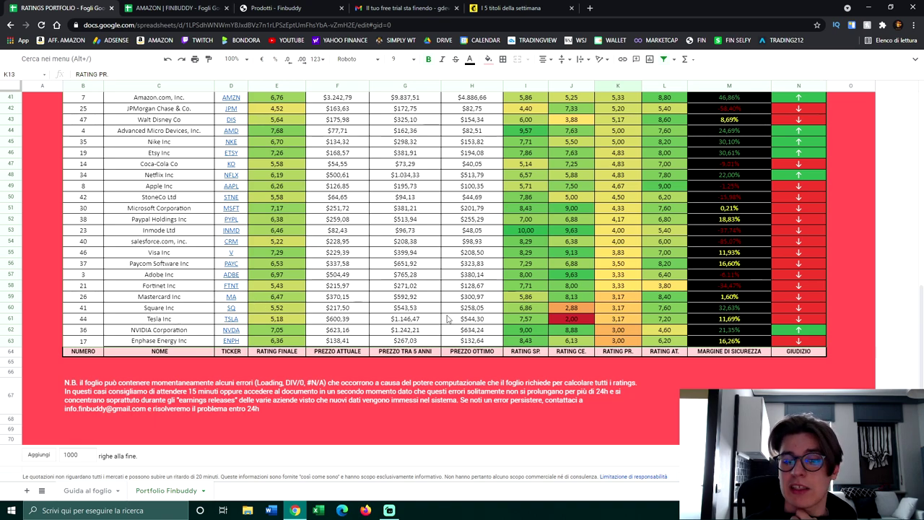
Sort the ratings table by RATING AT. in descending order and review the ranked companies.
scroll(447, 319, "up", 10)
left_click(681, 193)
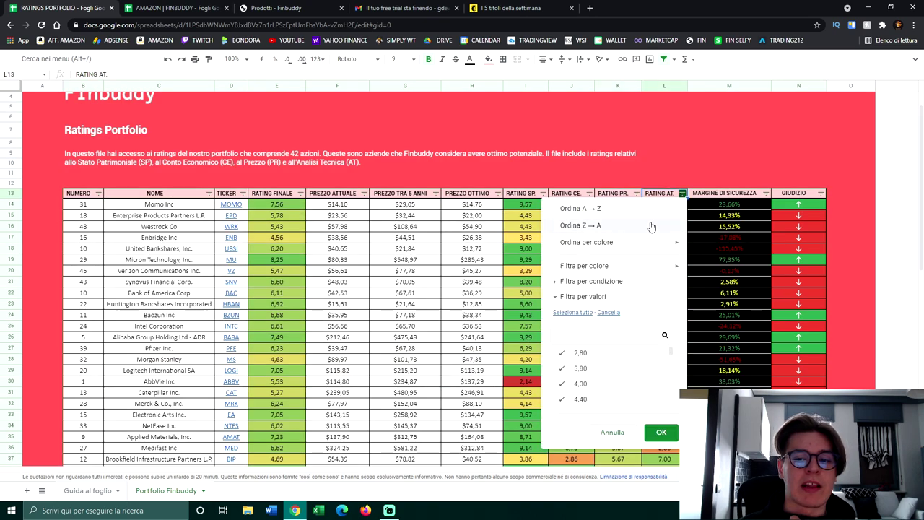
left_click(651, 226)
scroll(659, 291, "down", 2)
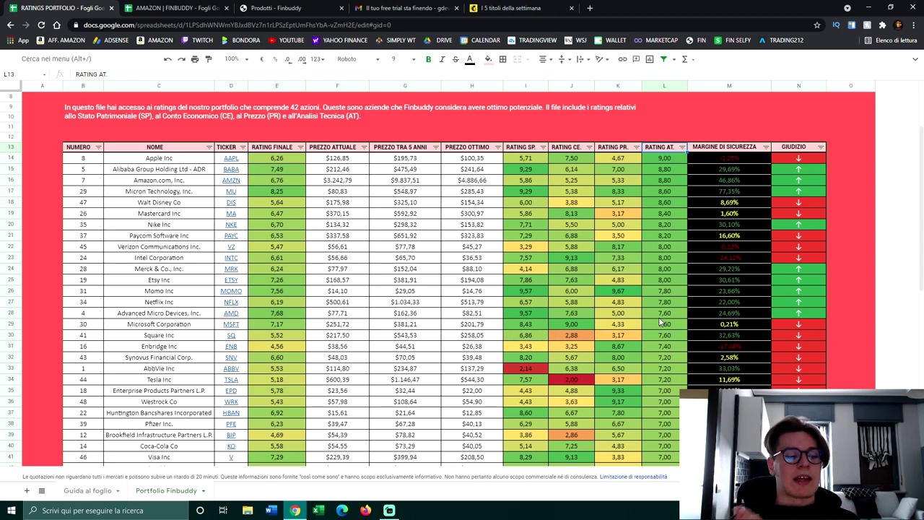
Sort the ratings table alphabetically by NOME and look through the company list to its end.
left_click(278, 160)
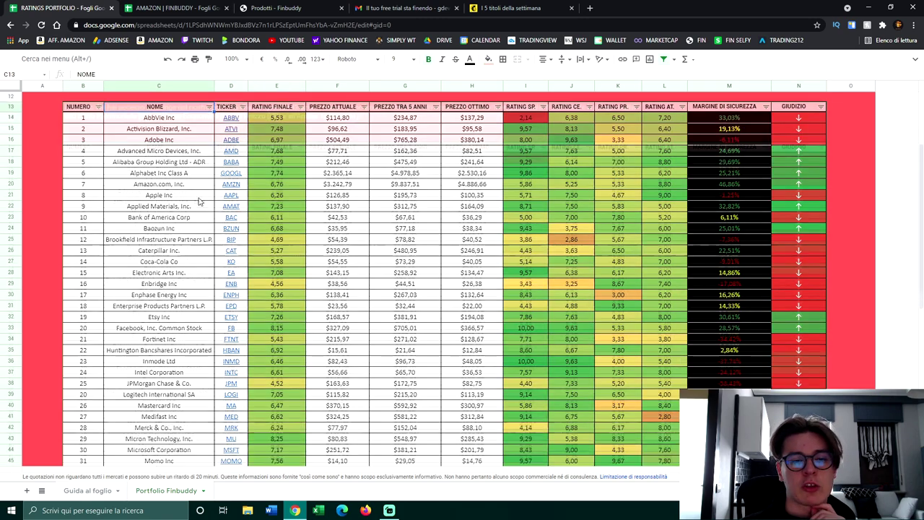
scroll(209, 209, "down", 5)
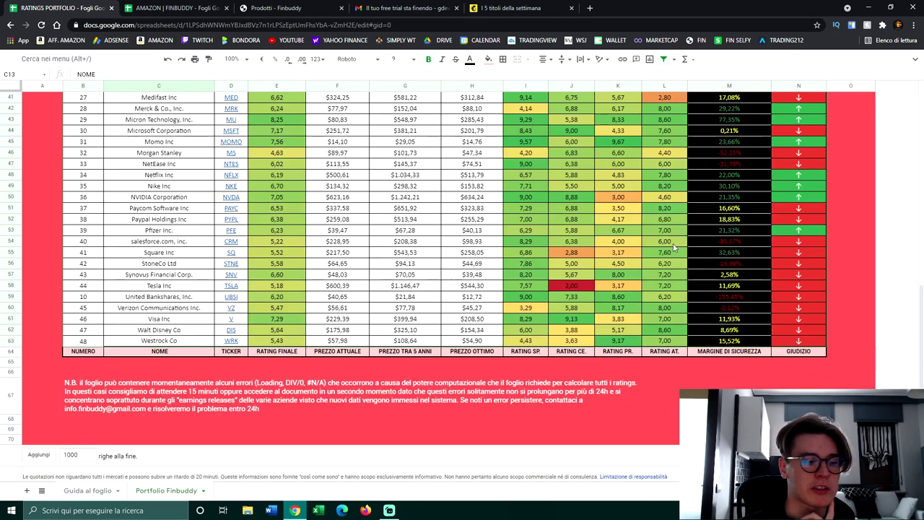
Sort the ratings table by MARGINE DI SICUREZZA in descending order.
scroll(693, 249, "up", 7)
left_click(766, 193)
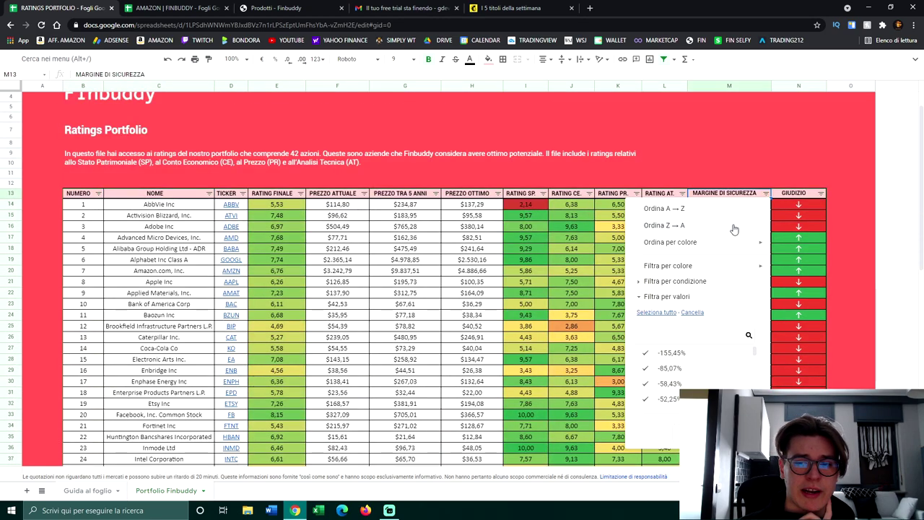
left_click(838, 169)
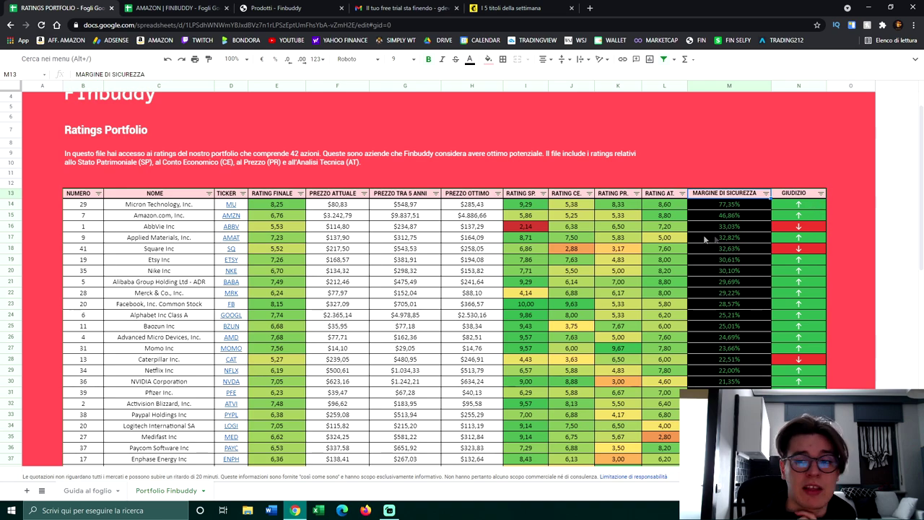
Examine the AbbVie Inc row, checking its GIUDIZIO, MARGINE DI SICUREZZA and RATING FINALE cells.
left_click(16, 230)
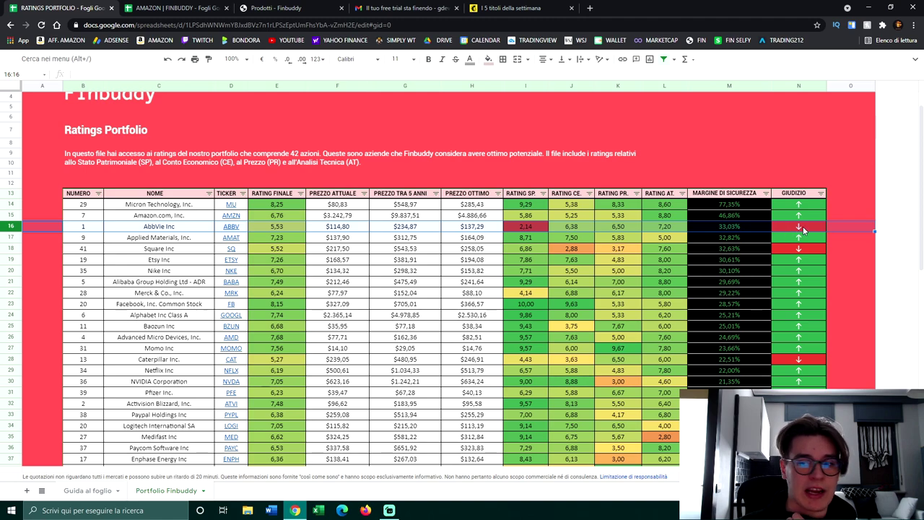
left_click(803, 229)
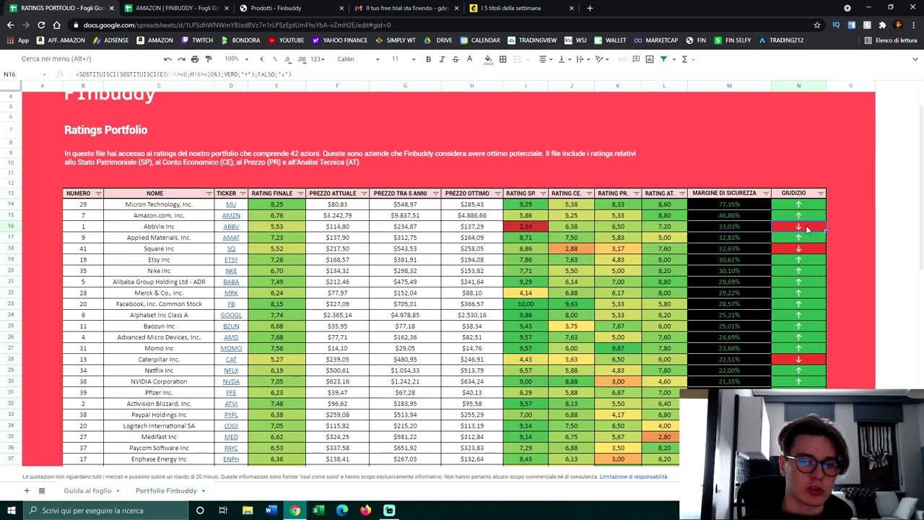
left_click(738, 227)
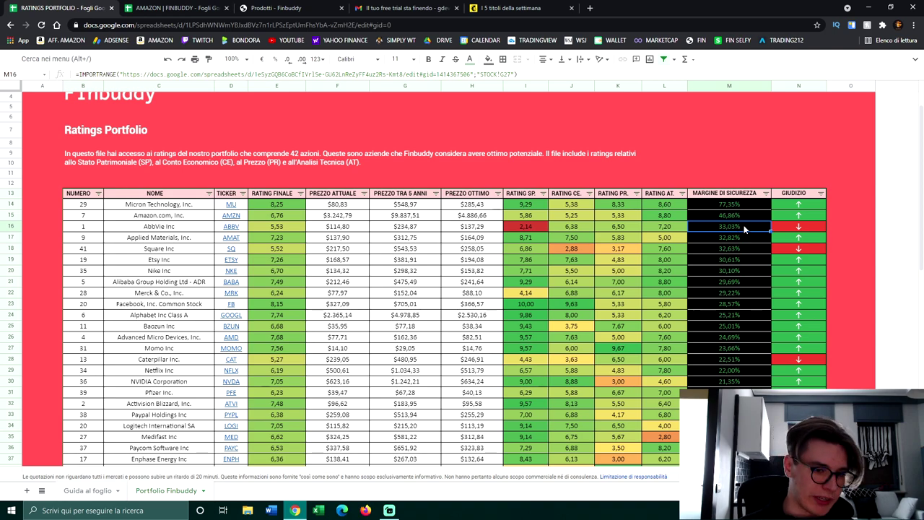
left_click(286, 229)
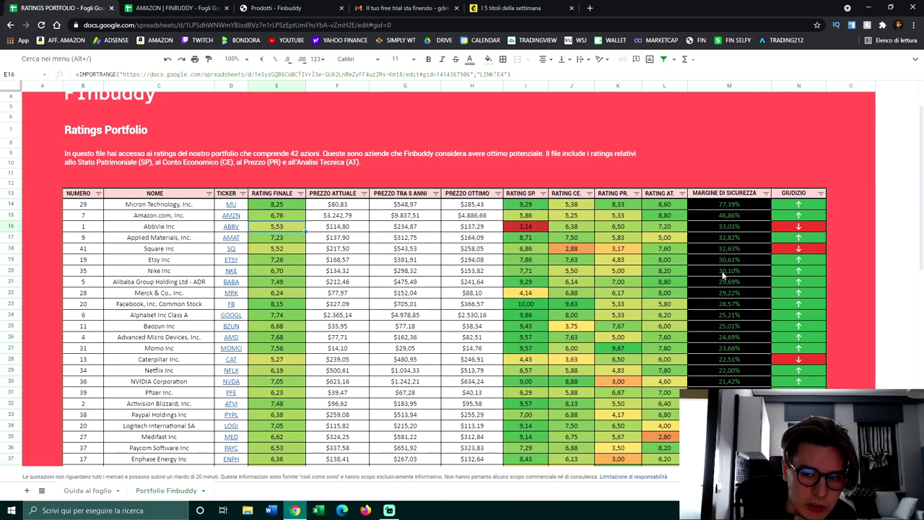
Sort the ratings table by GIUDIZIO in ascending order and select all the company rows with an upward arrow.
scroll(722, 273, "down", 5)
scroll(731, 301, "up", 7)
left_click(821, 224)
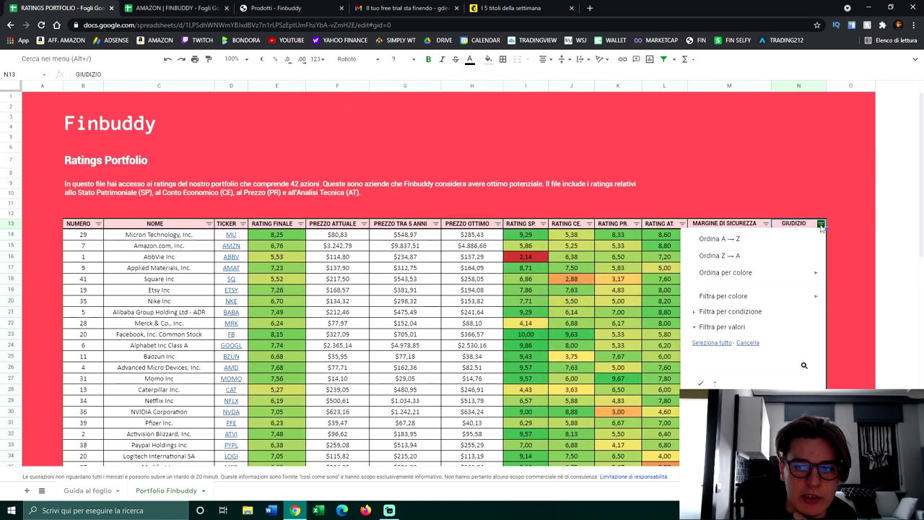
left_click(785, 241)
scroll(816, 272, "down", 2)
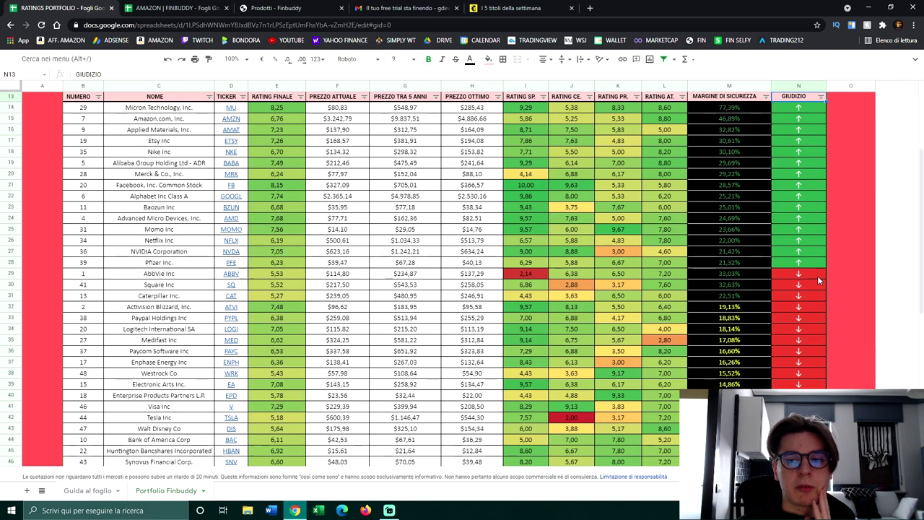
scroll(818, 289, "up", 1)
left_click_drag(813, 348, 72, 201)
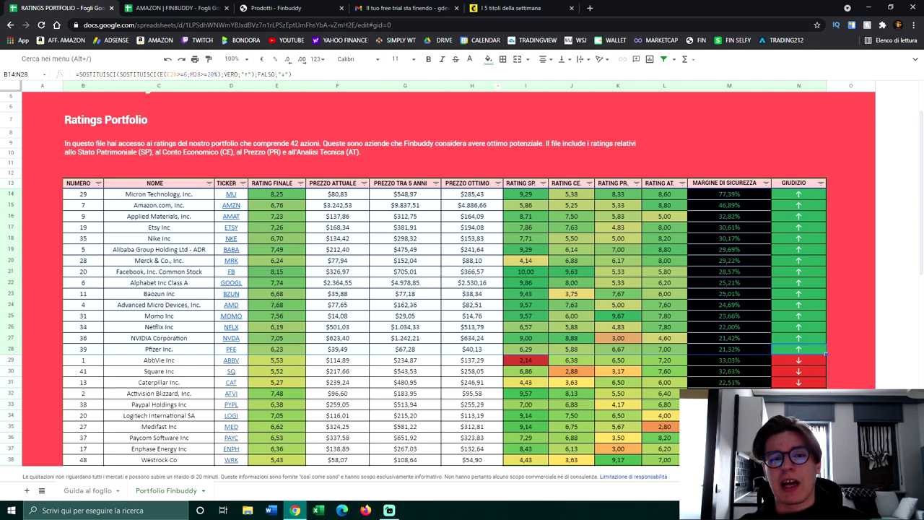
Open the Ratings Portfolio Finbuddy Free product page in the store and revisit the free-trial discount e-mail in Gmail.
left_click(296, 9)
left_click(288, 209)
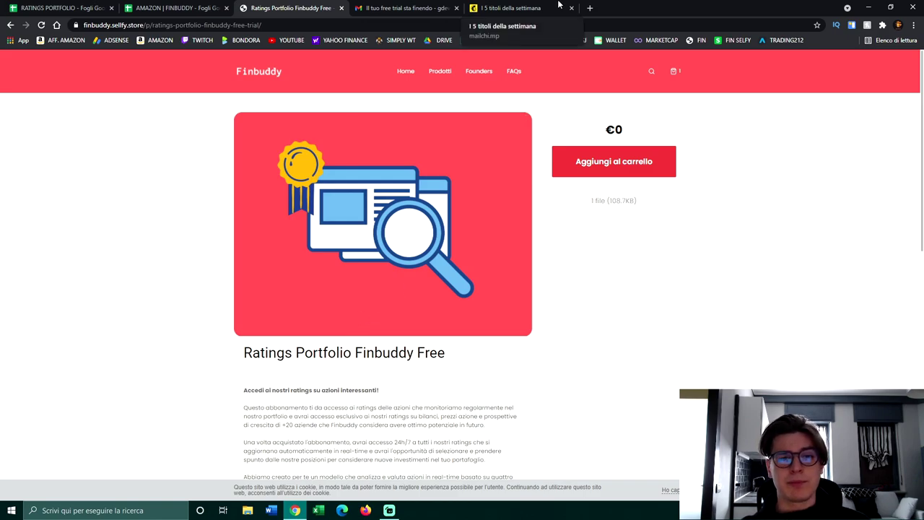
left_click(430, 6)
scroll(510, 218, "up", 3)
left_click(289, 8)
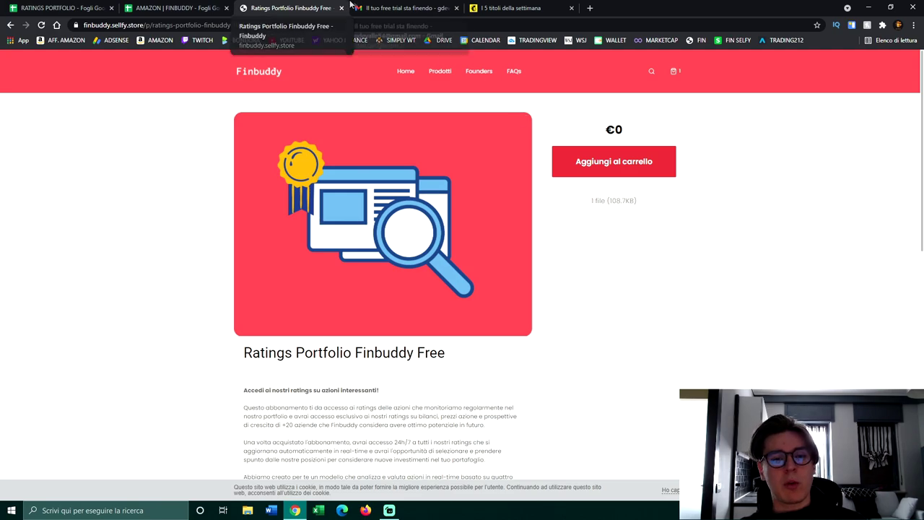
left_click(410, 8)
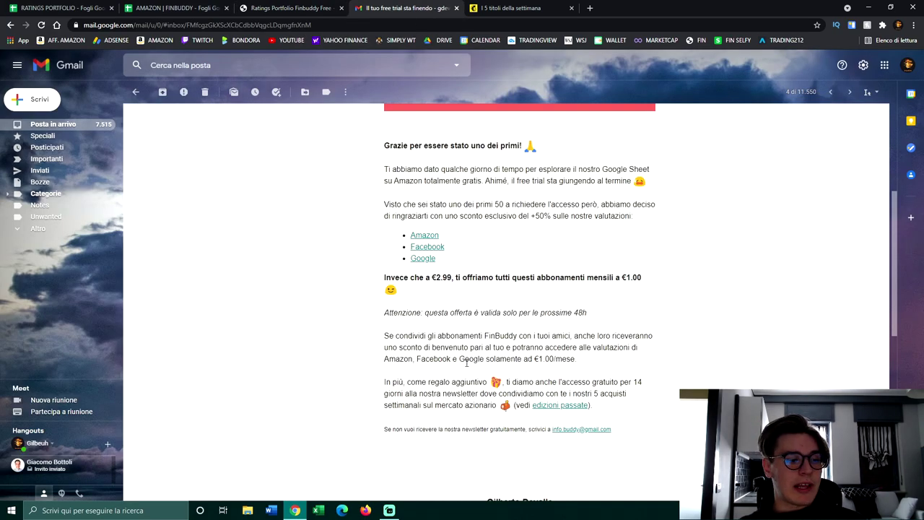
Look through the "I 5 titoli della settimana" newsletter and its five weekly stock picks, returning to its beginning.
left_click(505, 8)
scroll(428, 342, "down", 8)
scroll(428, 342, "up", 4)
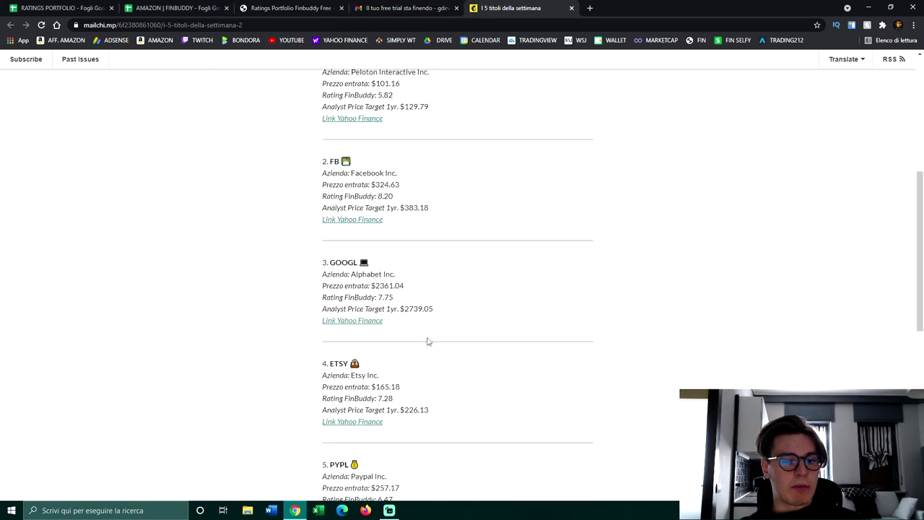
scroll(428, 342, "up", 5)
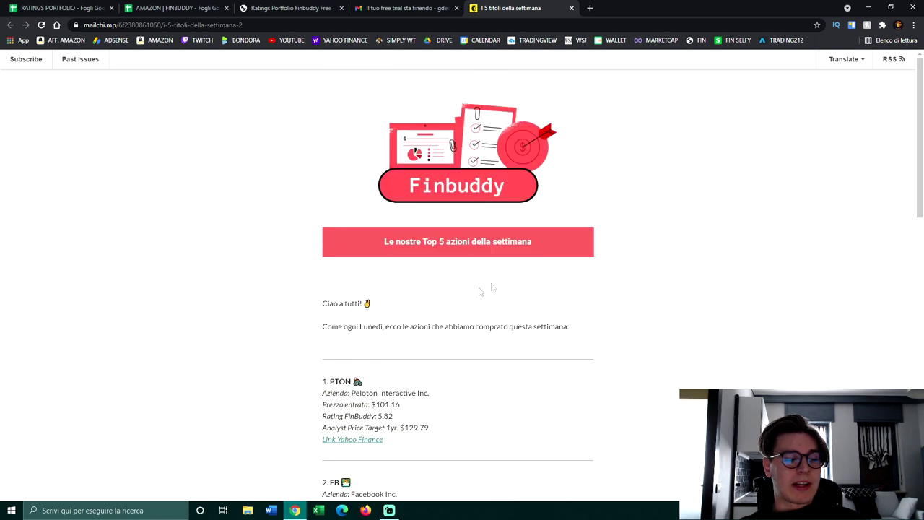